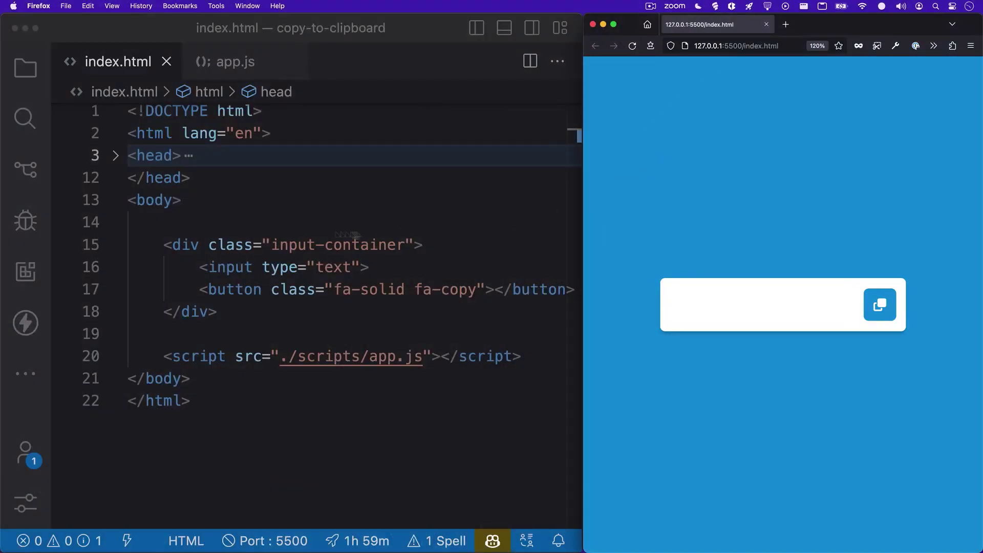
click(112, 249)
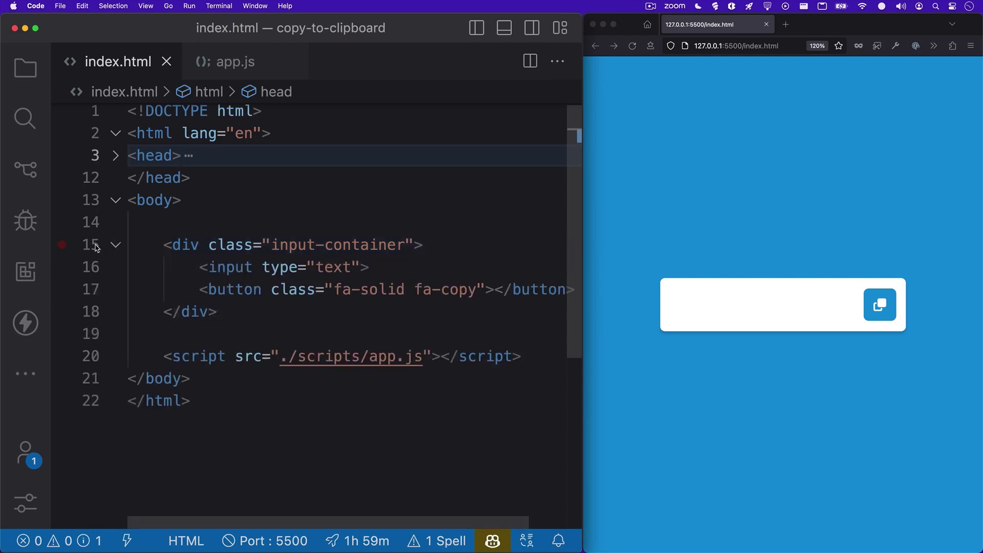
click(95, 245)
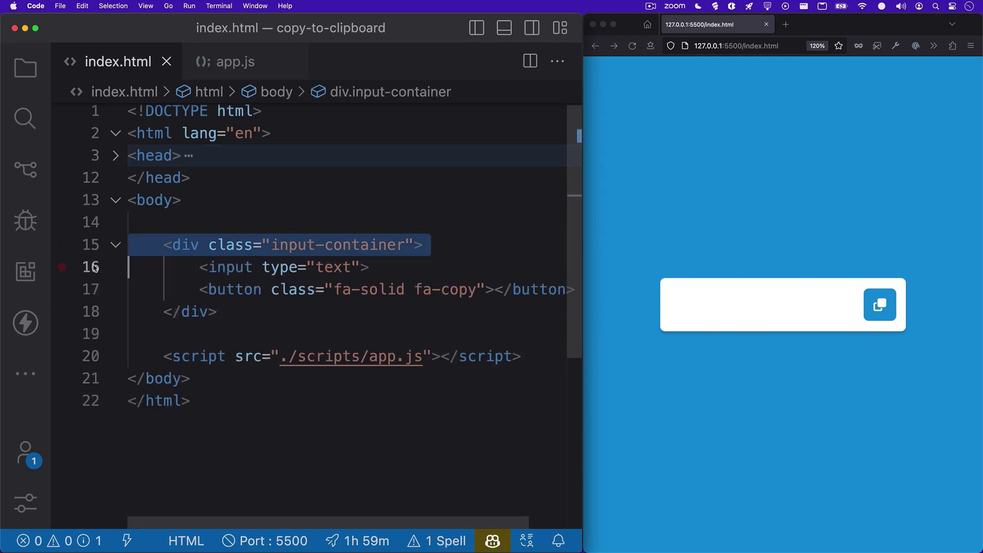
click(94, 267)
click(95, 295)
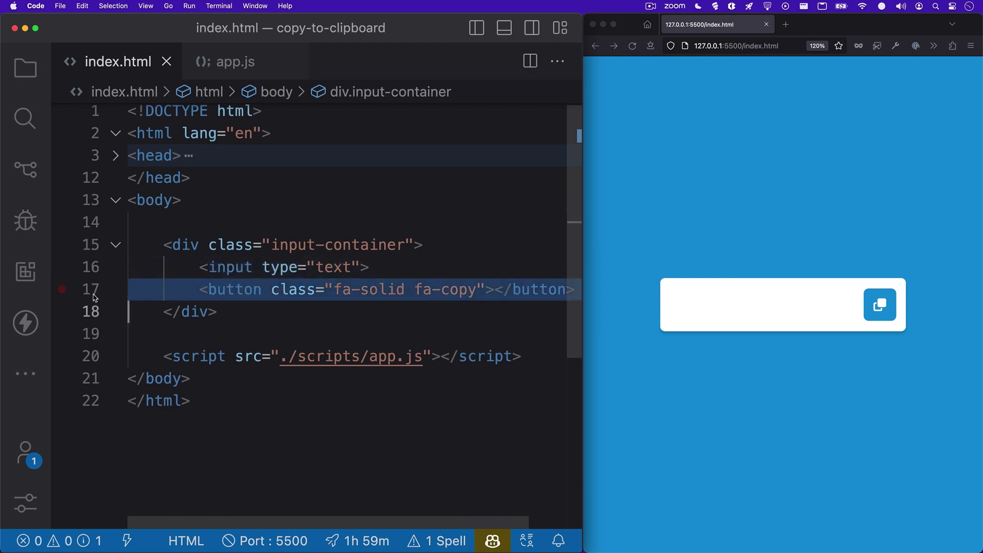
Switch to the empty app.js file to declare the input and btn variables
key(ctrl+Tab)
text(onst i)
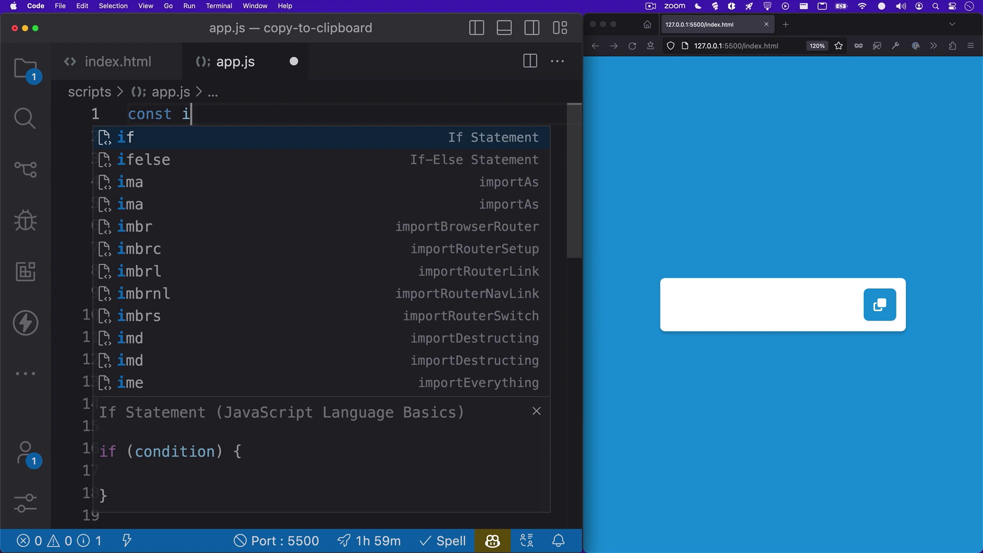
text(nput = docume)
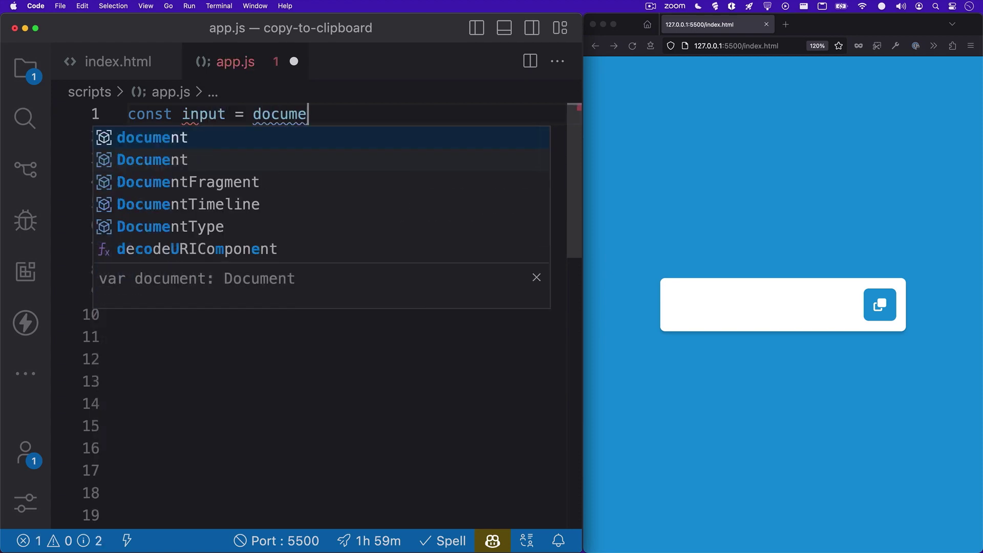
text(nt.querySelect)
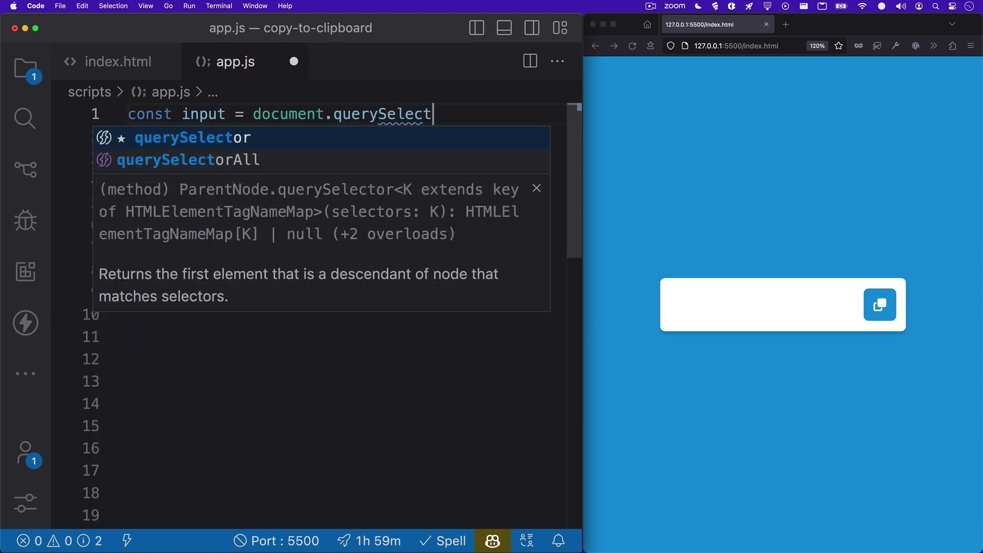
text(or('input'); )
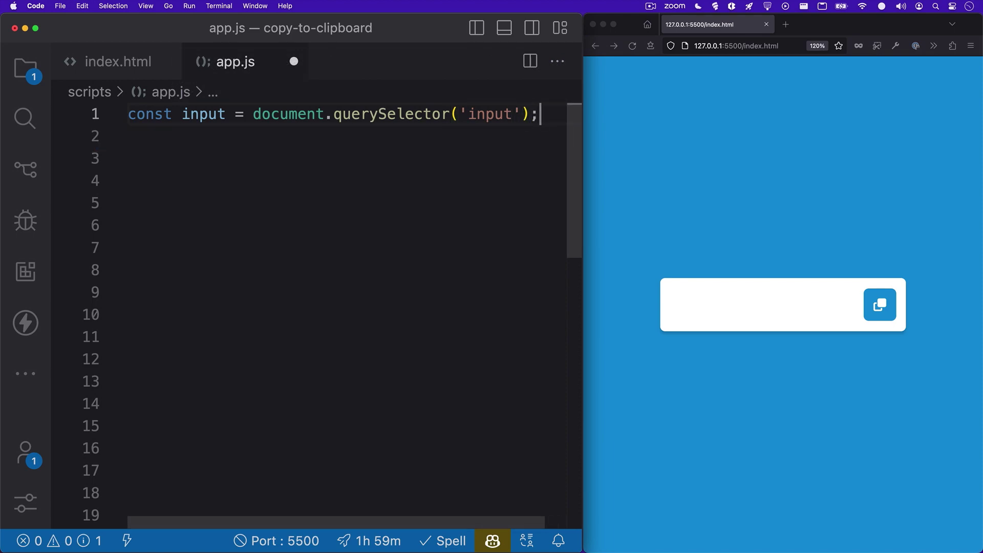
text(const btn = d)
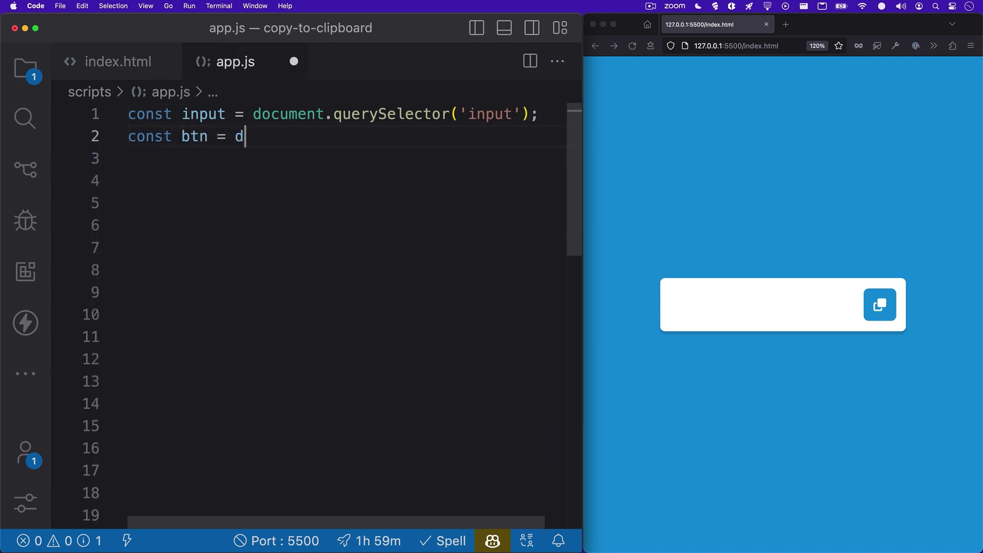
text(ocument.querySel)
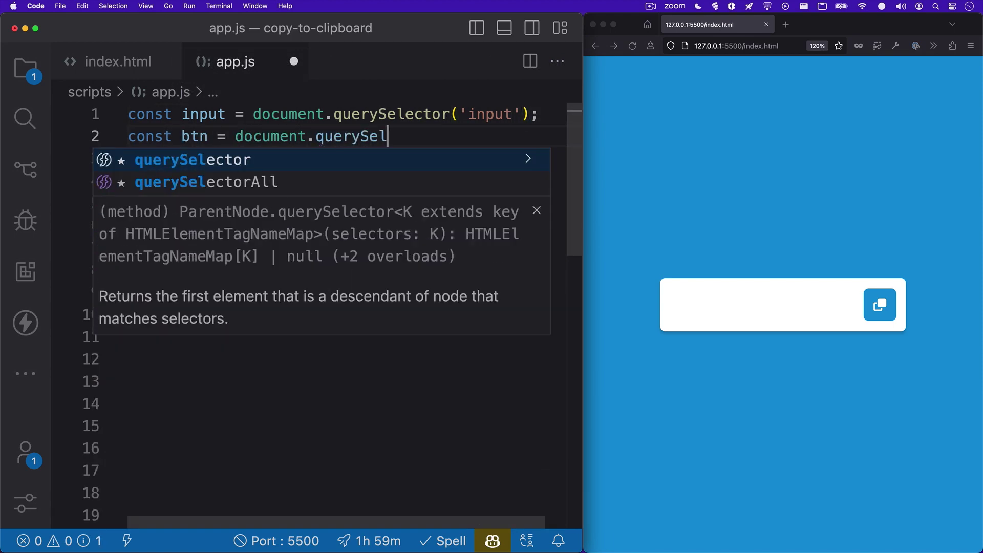
text(ector('butto)
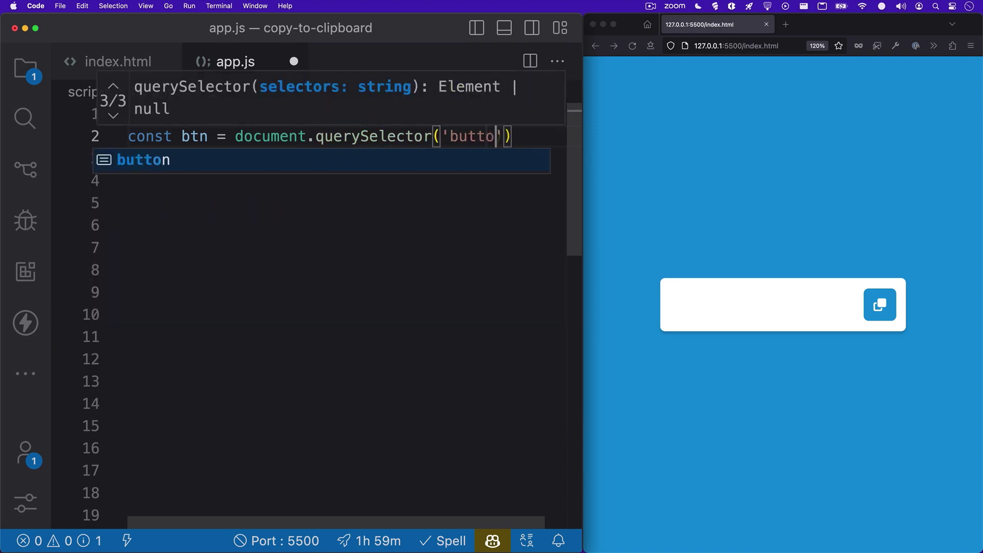
text(n');  )
text(btn)
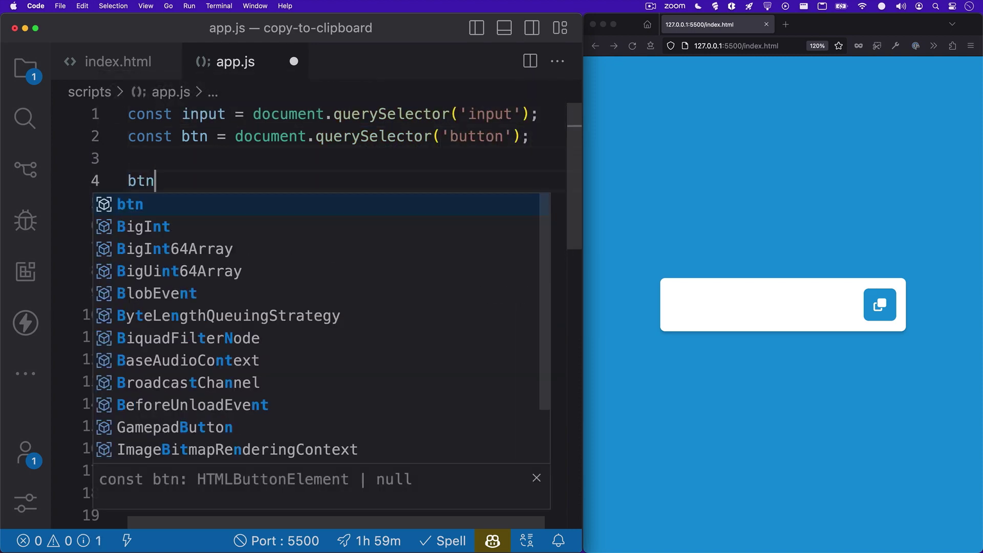
text(.addEventLis)
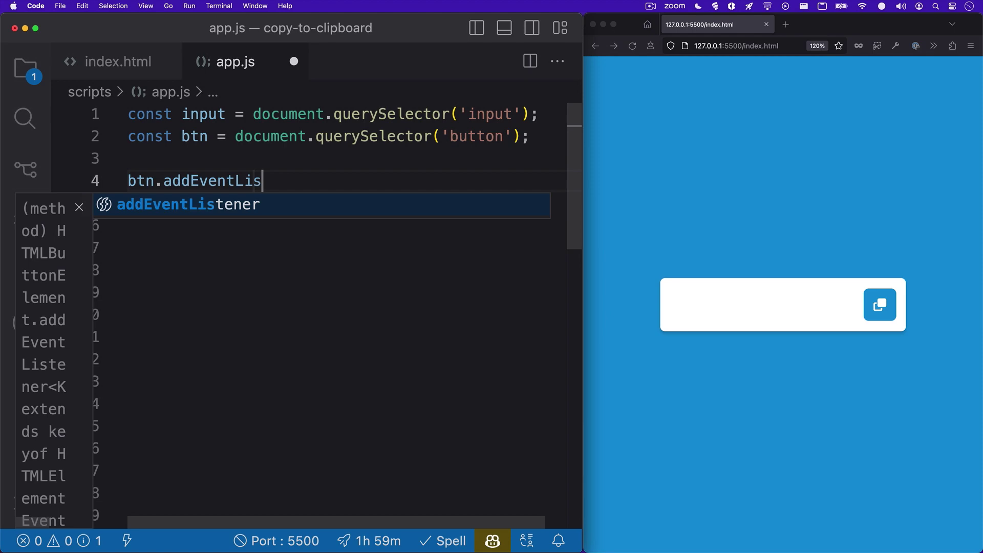
text(tener('click')
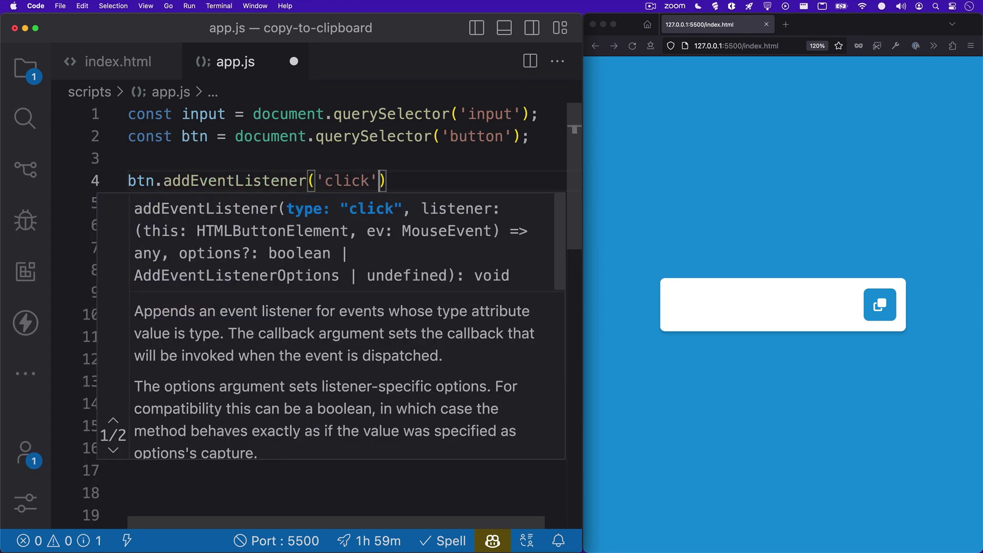
text(, () => {)
Write input.value to the clipboard inside btn's click callback, then bring Firefox forward
key(Return)
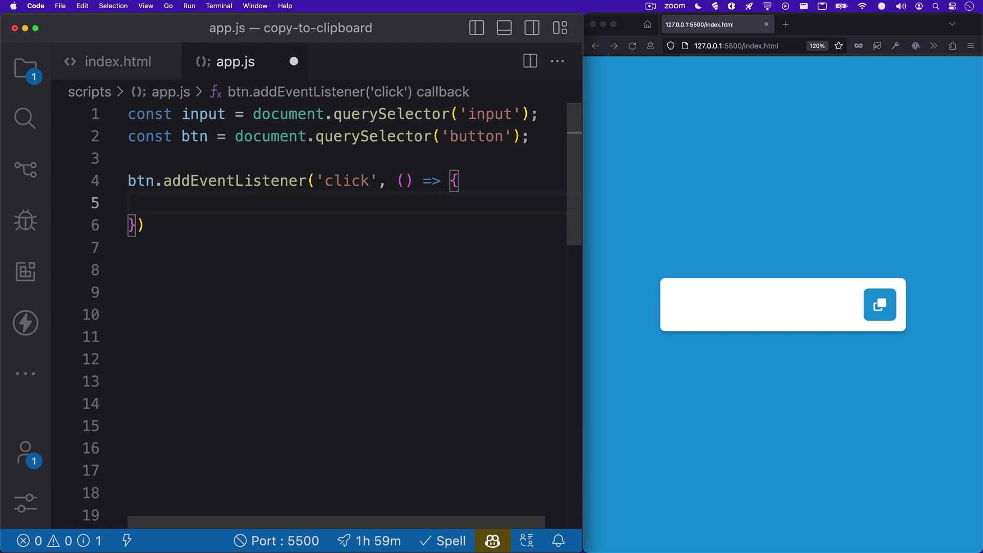
text(navigator.)
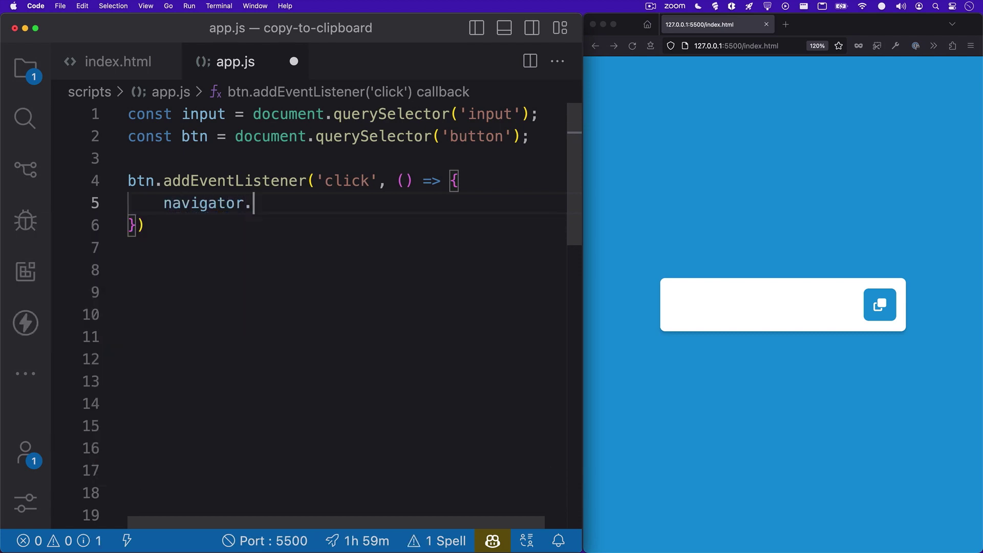
text(clipboar)
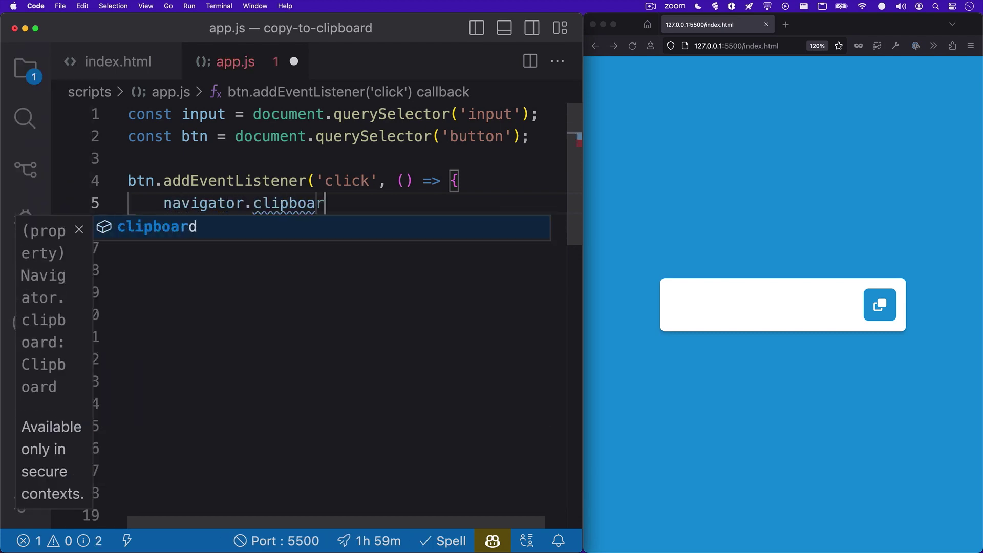
text(d.write)
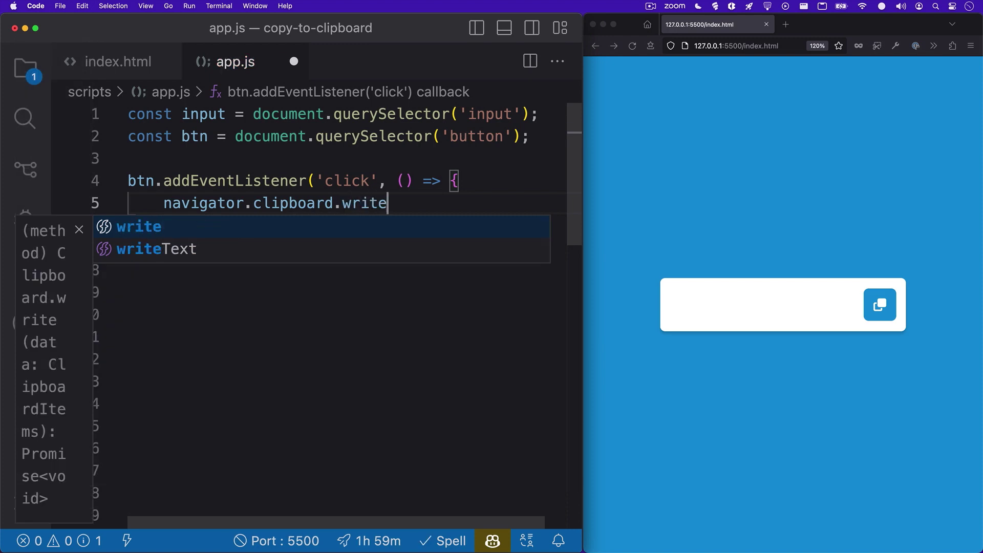
text(Text()
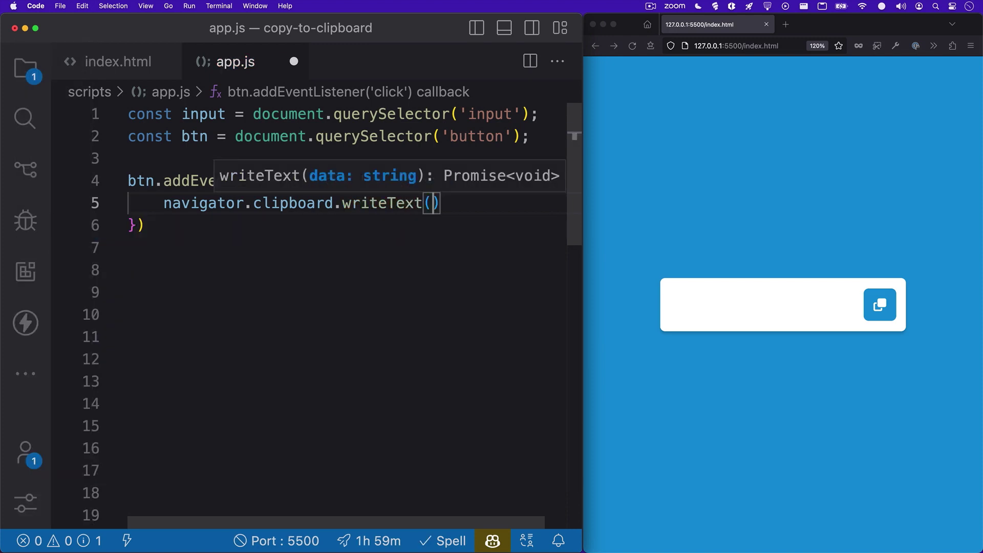
text(input.value);)
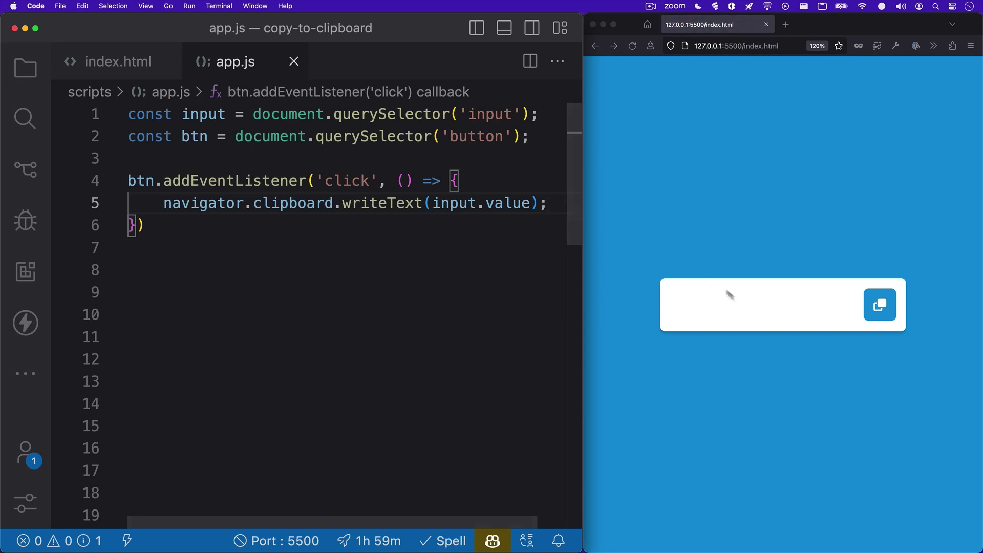
click(744, 305)
text(hello world)
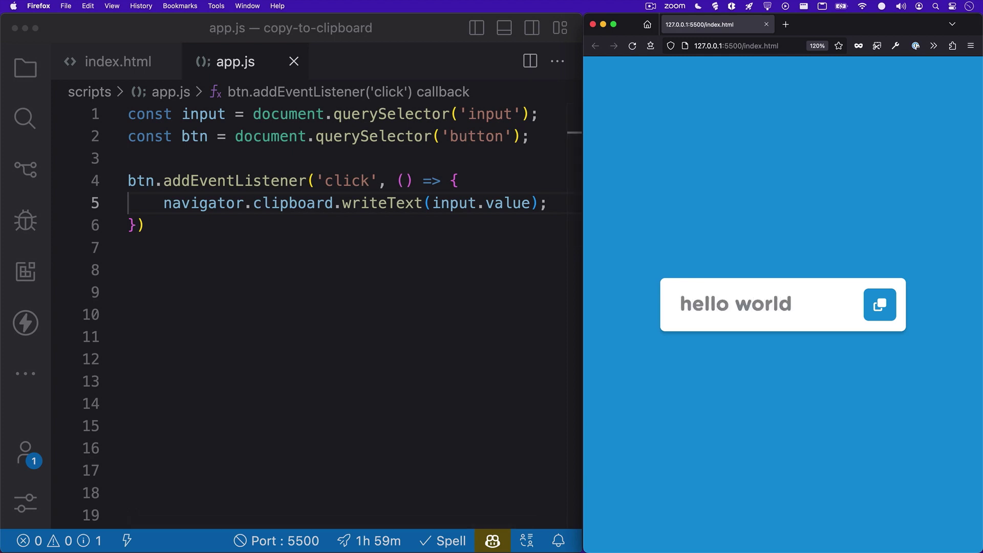
Copy 'hello world' with the page's button, paste it into the developer console, then clear it
click(877, 310)
right_click(850, 369)
click(867, 505)
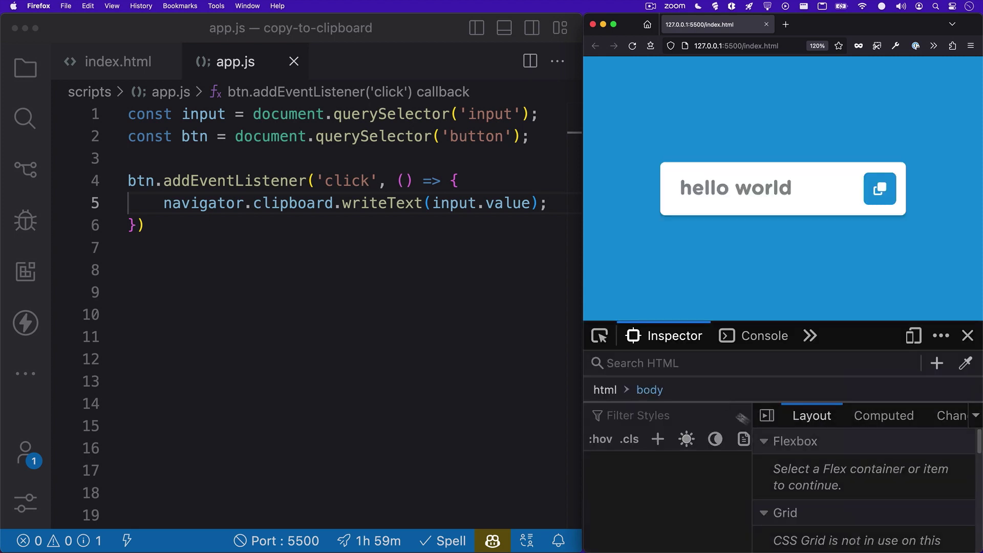
click(752, 336)
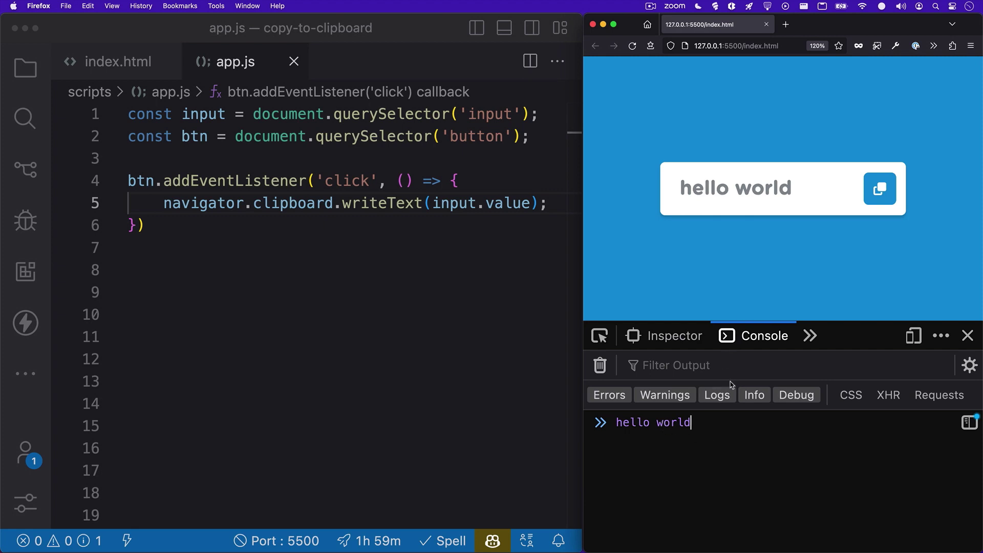
key(super+BackSpace)
Replace the field text with 'team treehouse' and paste the copied text into the console
double_click(776, 184)
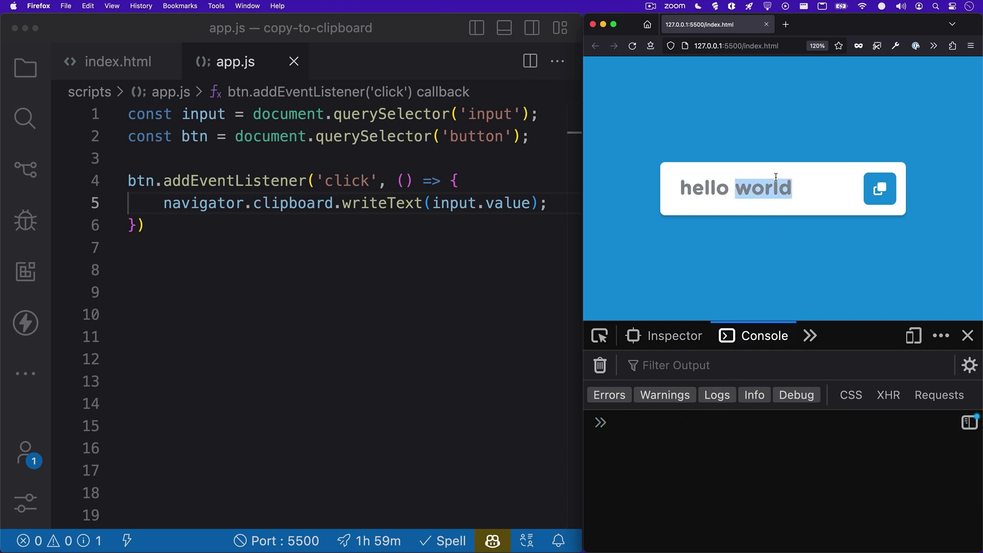
key(super+a)
text(team)
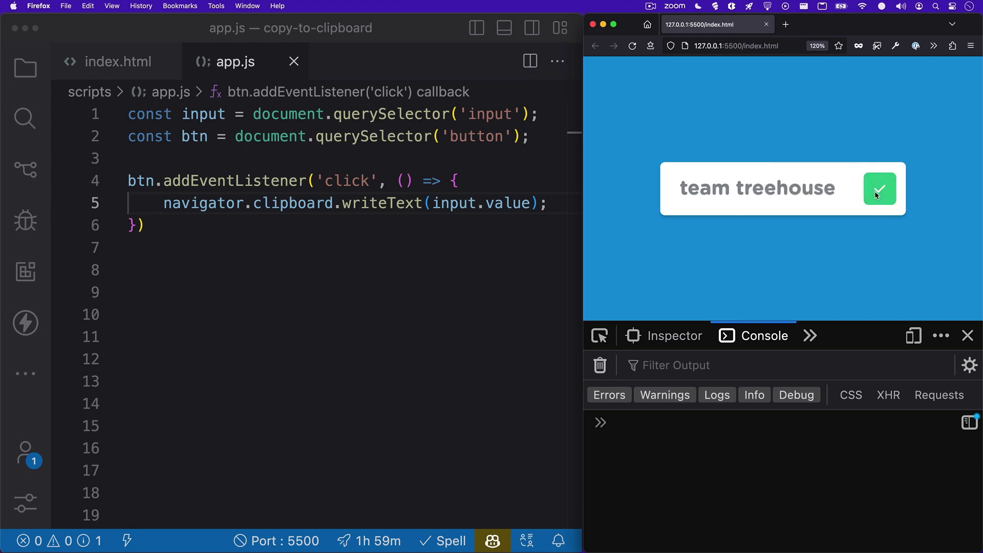
key(super+v)
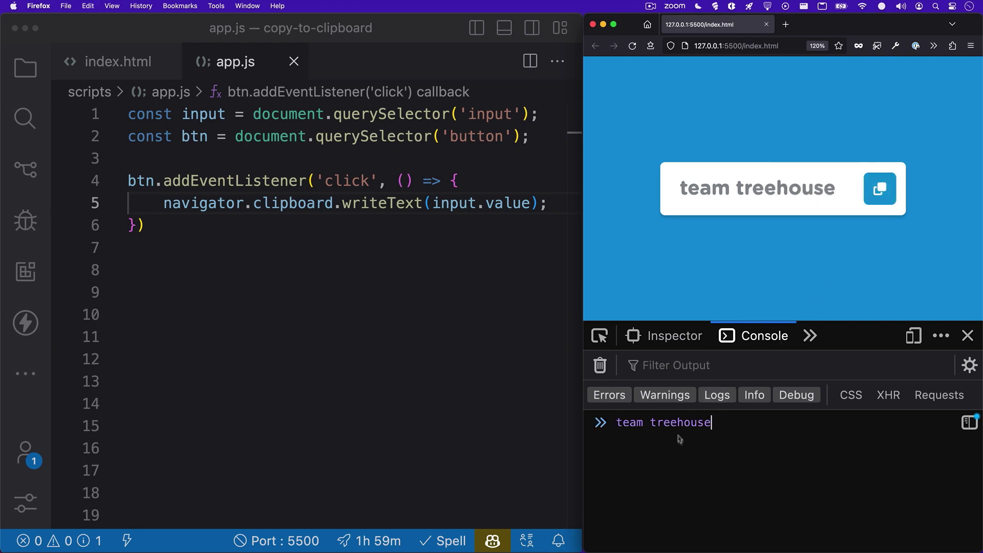